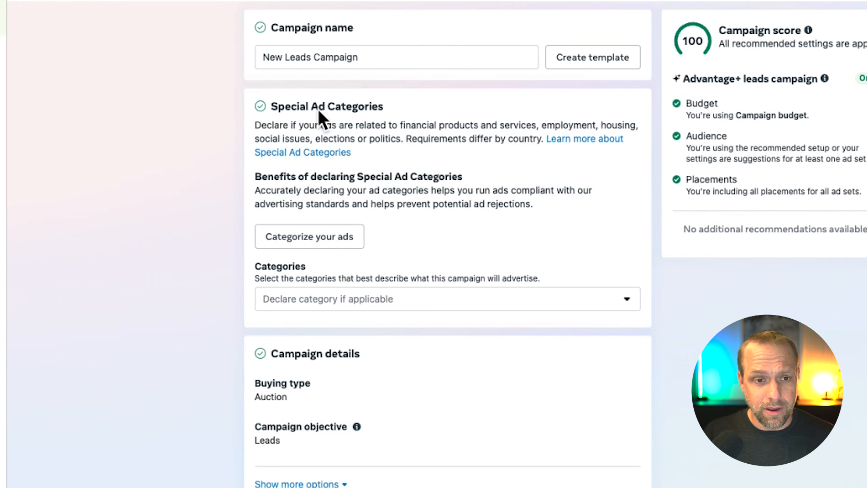
Step: Review the Special Ad Categories section and expand the additional options in the campaign details
scroll(369, 157, "down", 2)
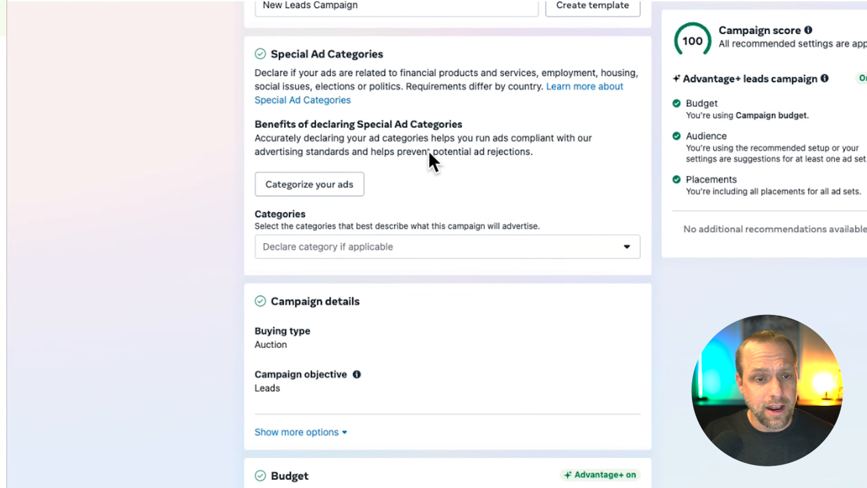
scroll(430, 157, "down", 4)
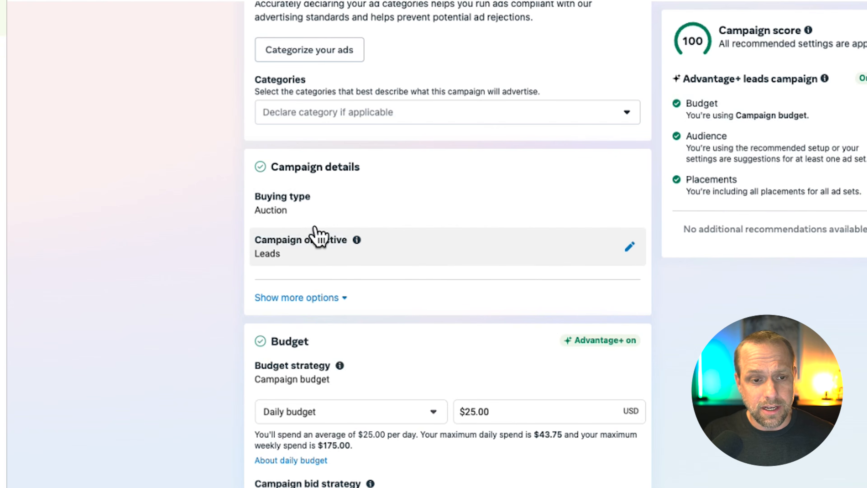
left_click(317, 297)
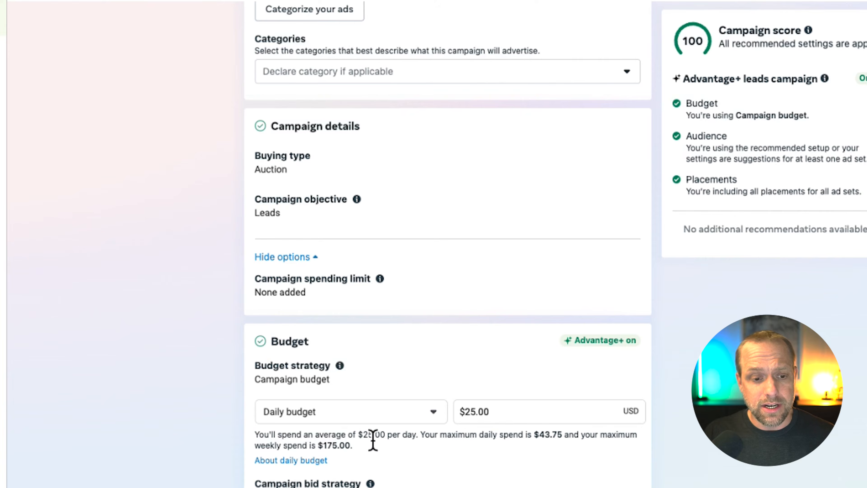
scroll(373, 440, "down", 3)
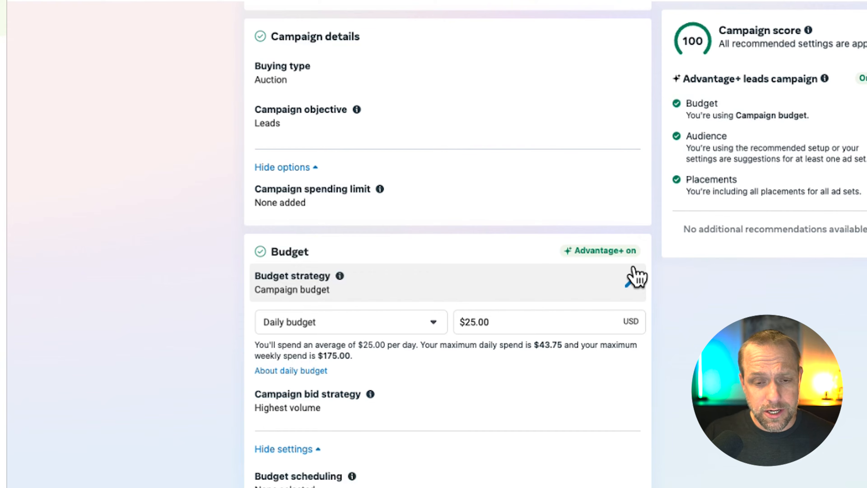
Step: Expand the budget strategy options and read the explanation for the disabled Ad set budget option
left_click(630, 280)
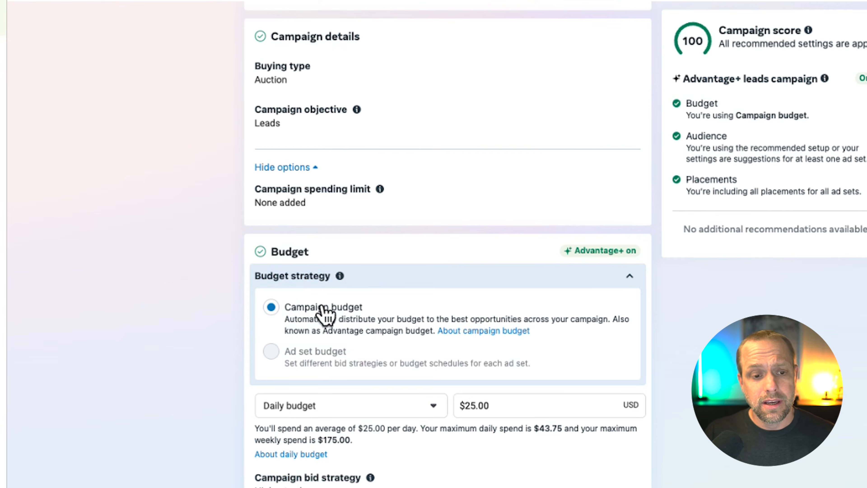
mouse_move(278, 339)
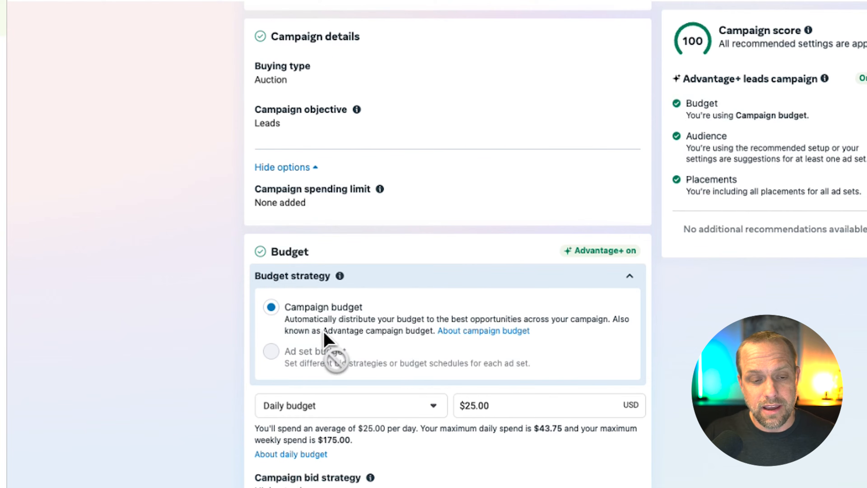
mouse_move(324, 333)
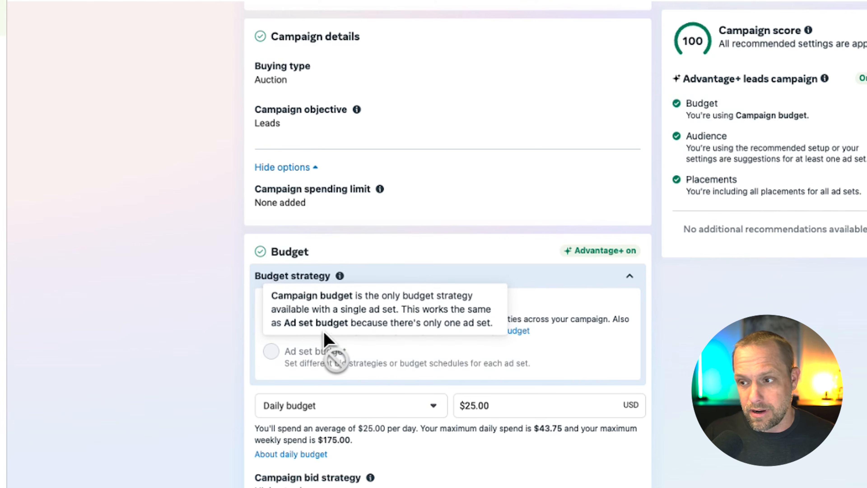
scroll(194, 413, "down", 3)
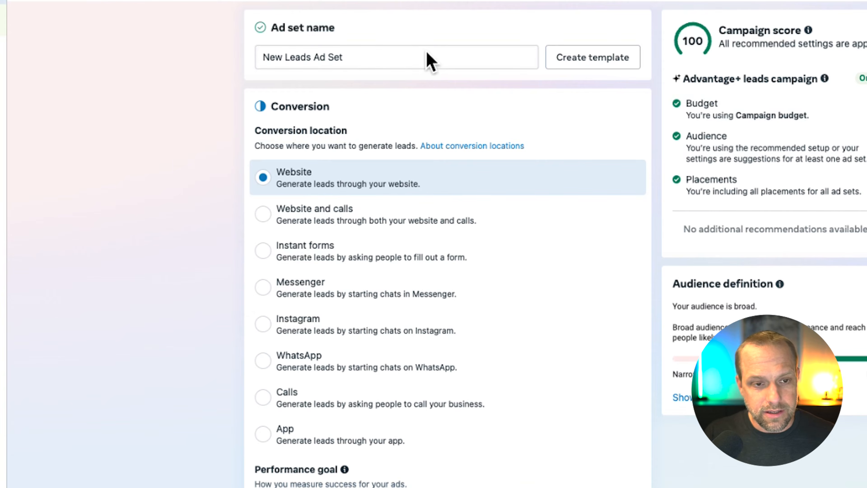
Step: Choose the inactive ad account pixel as the ad set's dataset and set the conversion event to Lead
scroll(432, 116, "down", 4)
scroll(439, 115, "down", 8)
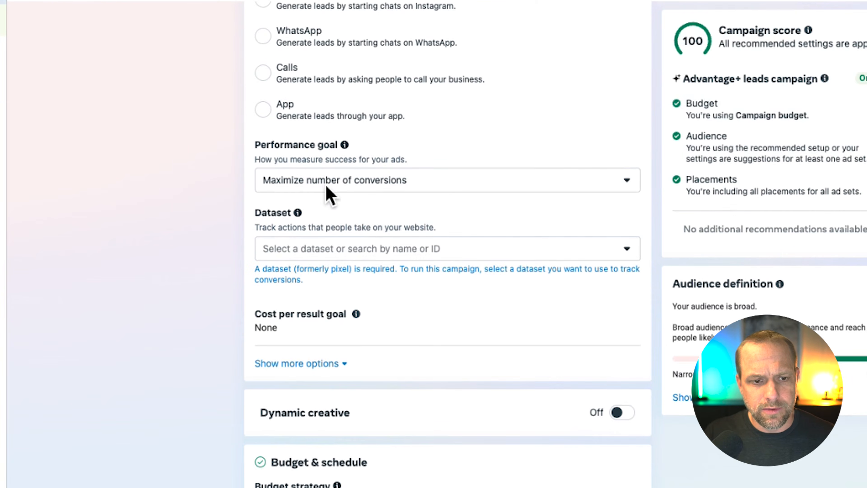
left_click(375, 249)
left_click(345, 380)
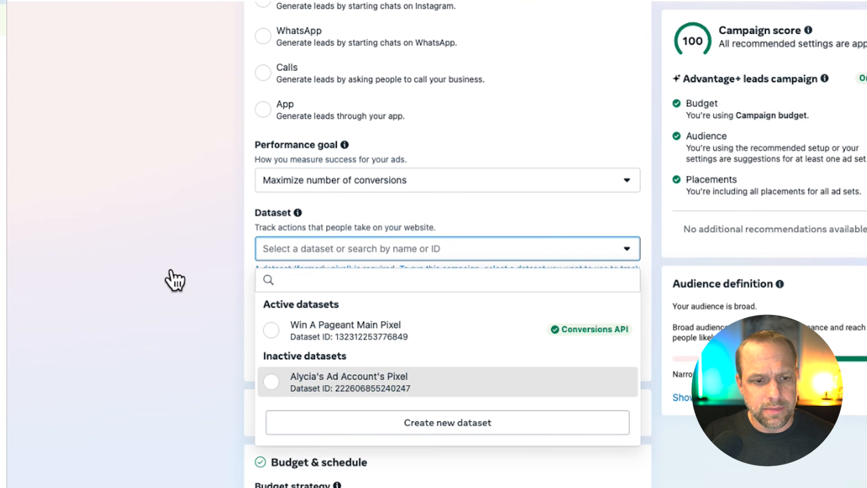
scroll(295, 159, "down", 15)
scroll(302, 201, "up", 3)
scroll(302, 201, "up", 3)
left_click(357, 70)
left_click(326, 210)
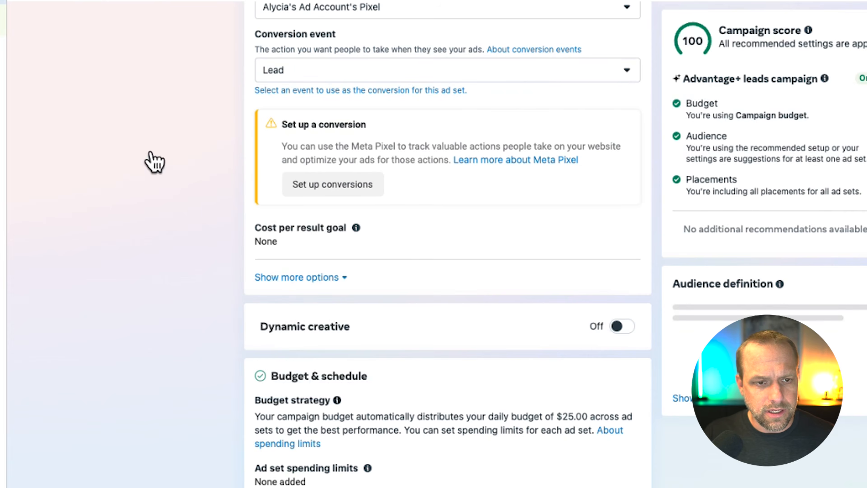
Step: Expand the additional conversion options to review the attribution setting
scroll(219, 208, "down", 4)
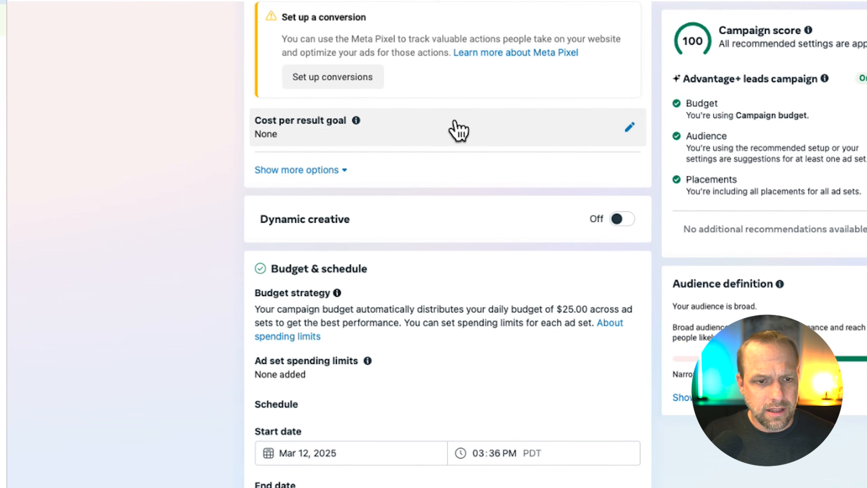
scroll(376, 147, "down", 1)
left_click(300, 152)
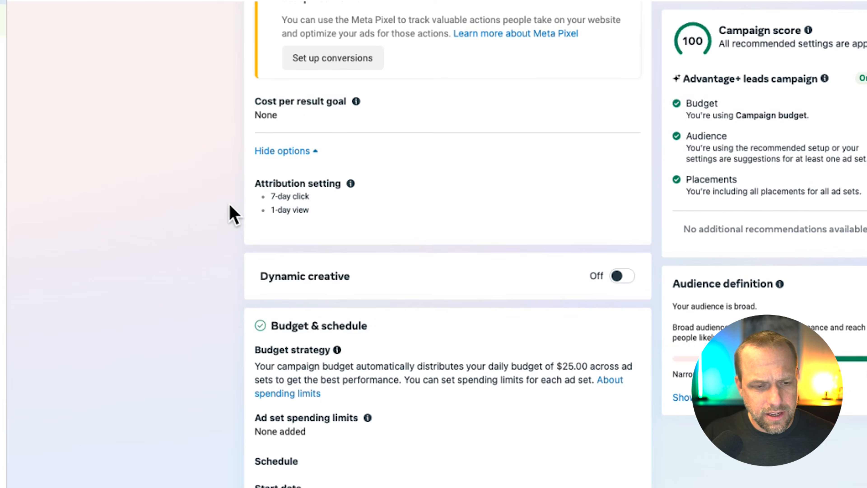
Step: Expand the additional audience controls to review minimum age, custom audience exclusion and languages
scroll(227, 213, "down", 4)
scroll(309, 161, "down", 12)
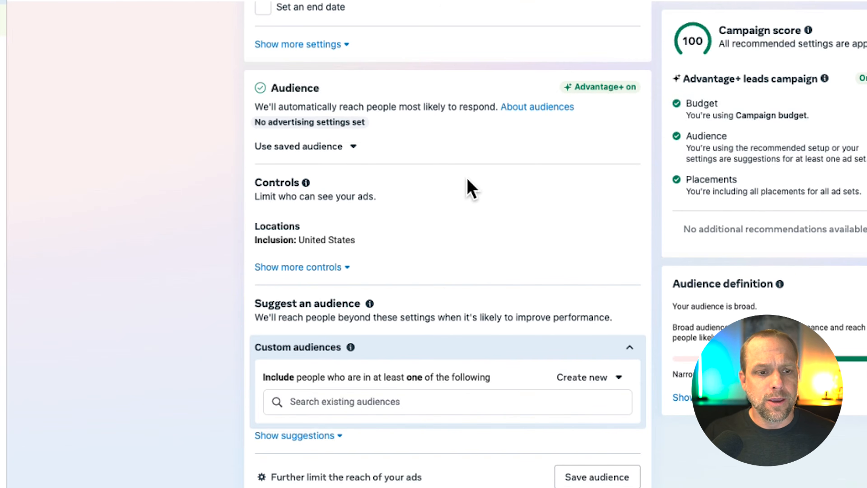
left_click(318, 266)
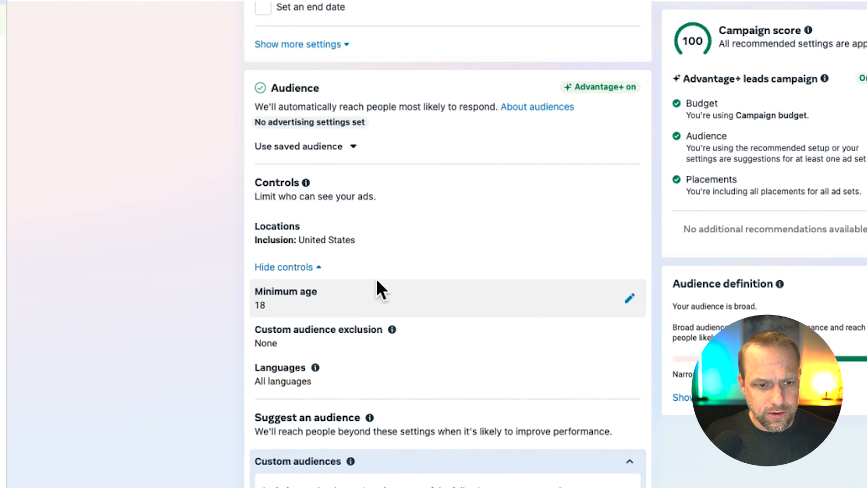
scroll(457, 273, "down", 2)
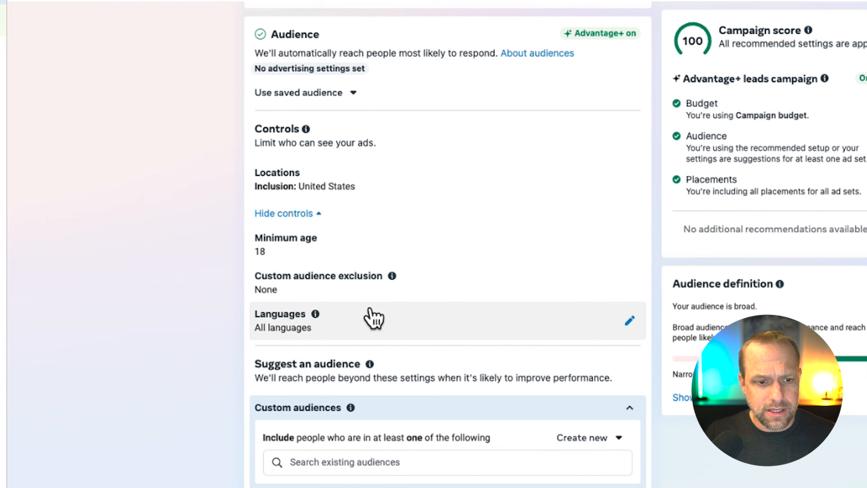
Step: Further limit the reach of the ads by switching the audience out of its current recommended setup
scroll(374, 318, "down", 1)
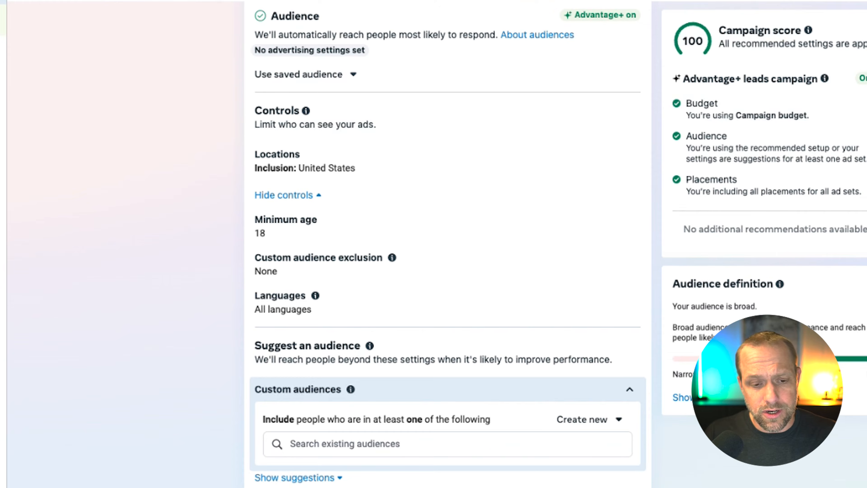
left_click(369, 487)
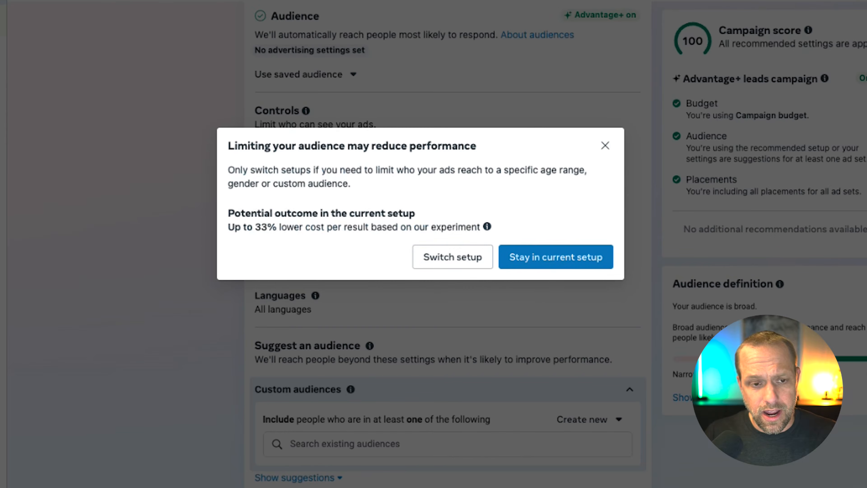
left_click(471, 248)
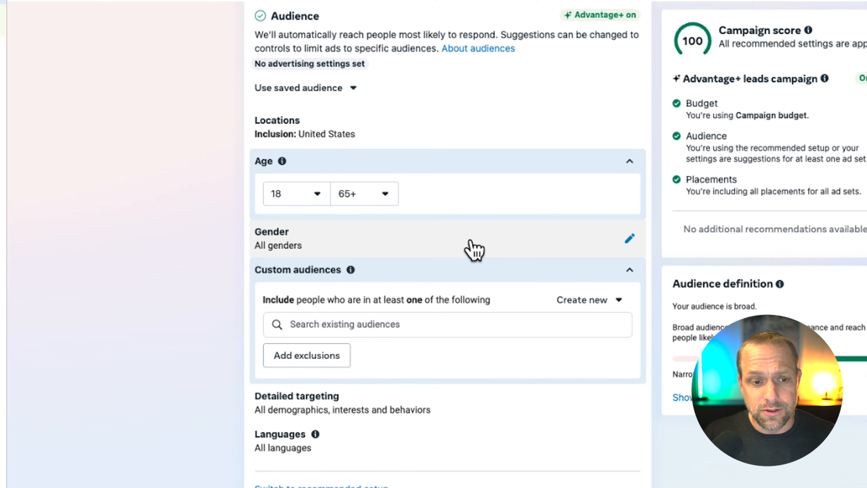
Step: Set the audience's minimum age to 22 and turn off using the age range as a suggestion
scroll(176, 272, "up", 3)
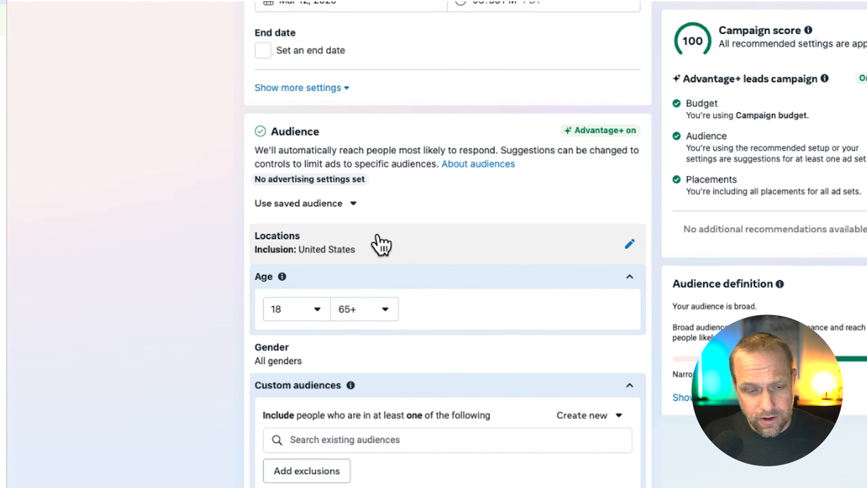
left_click(302, 300)
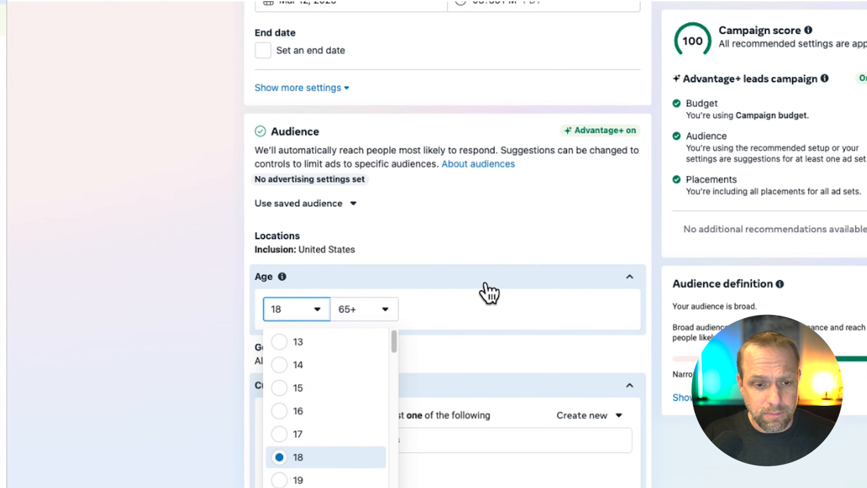
left_click(109, 301)
scroll(320, 304, "down", 3)
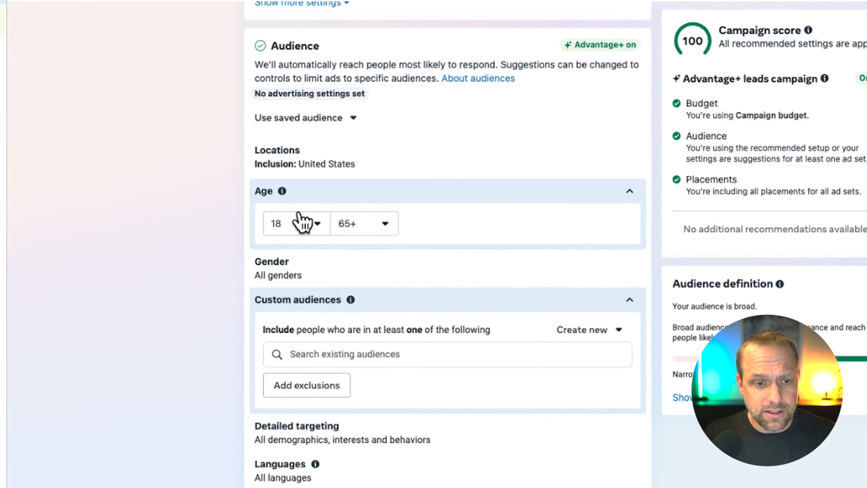
left_click(304, 222)
scroll(333, 347, "down", 3)
left_click(333, 347)
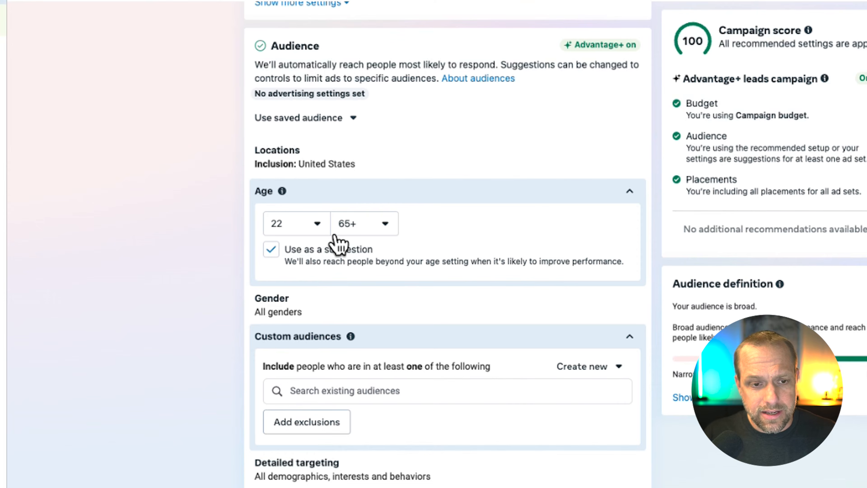
left_click(278, 235)
scroll(280, 239, "up", 2)
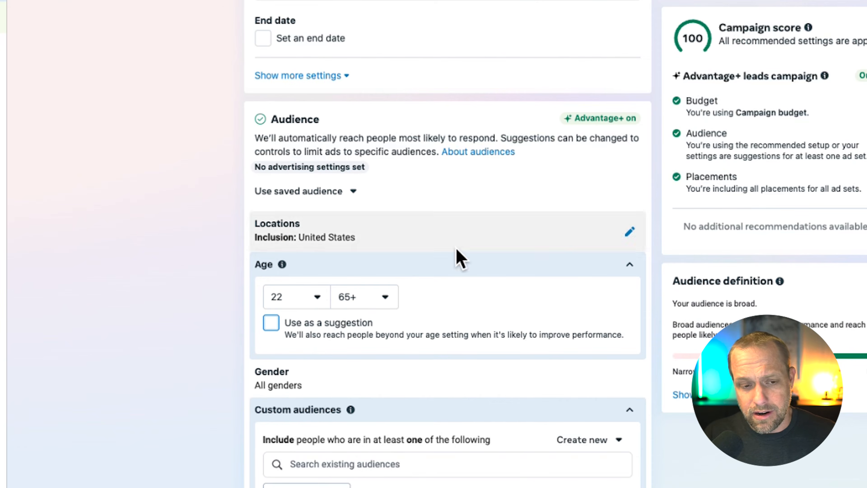
Step: Raise the audience's minimum age to 26
left_click(299, 294)
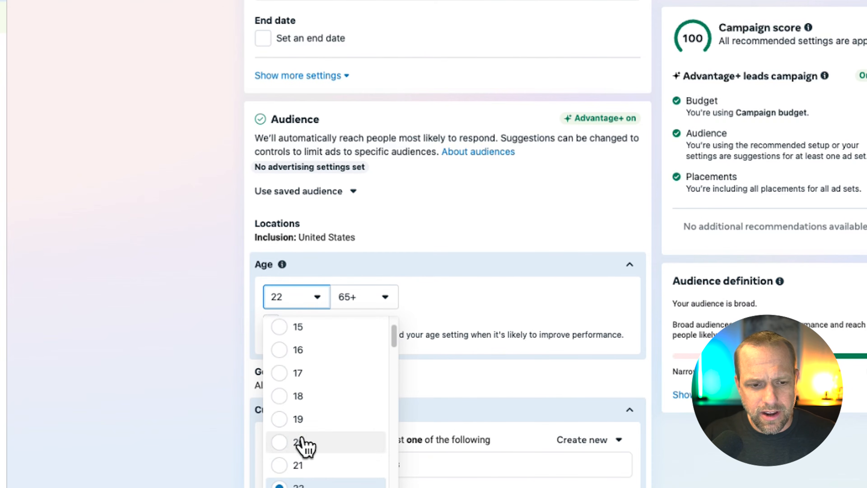
scroll(324, 434, "down", 5)
scroll(332, 436, "up", 5)
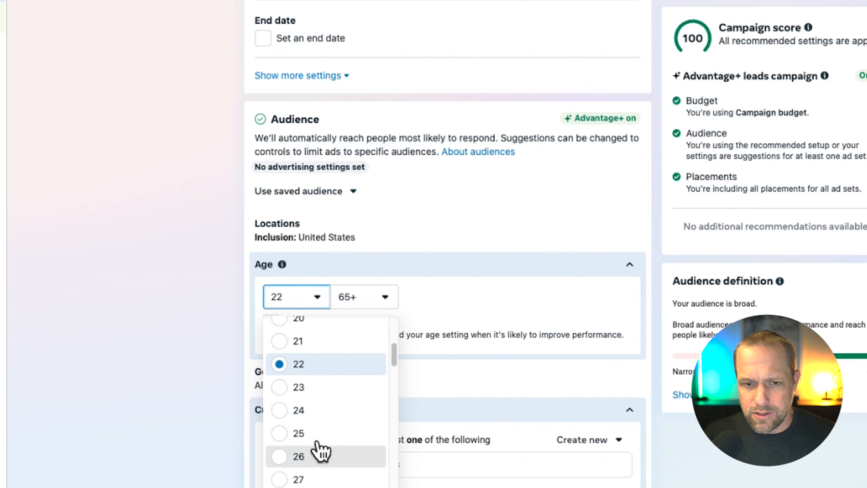
left_click(319, 454)
Step: Lower the audience's minimum age to 25
left_click(304, 453)
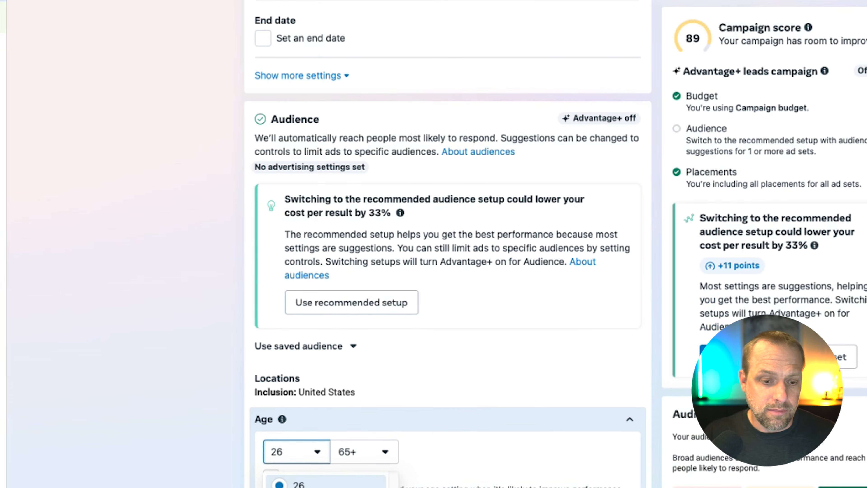
scroll(302, 482, "up", 1)
left_click(302, 482)
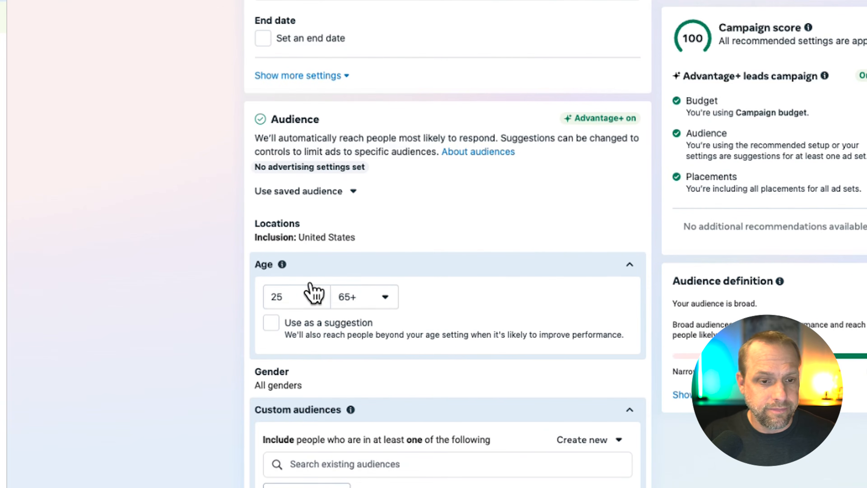
Step: Set the audience's minimum age to 26 again
left_click(307, 296)
scroll(324, 444, "down", 1)
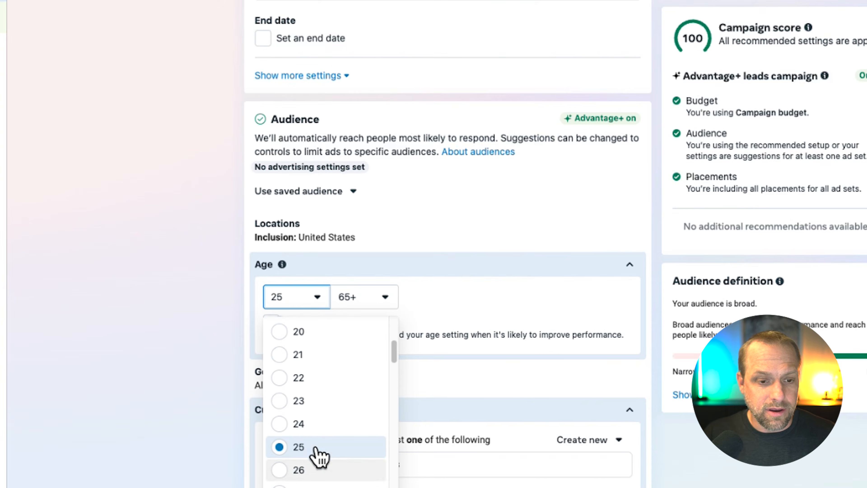
left_click(301, 469)
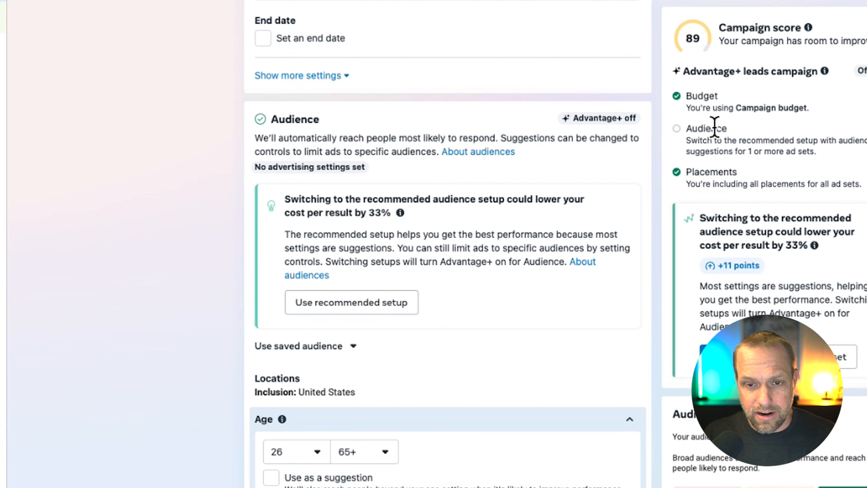
Step: Turn the age range's Use as a suggestion option on and off again
scroll(402, 306, "down", 3)
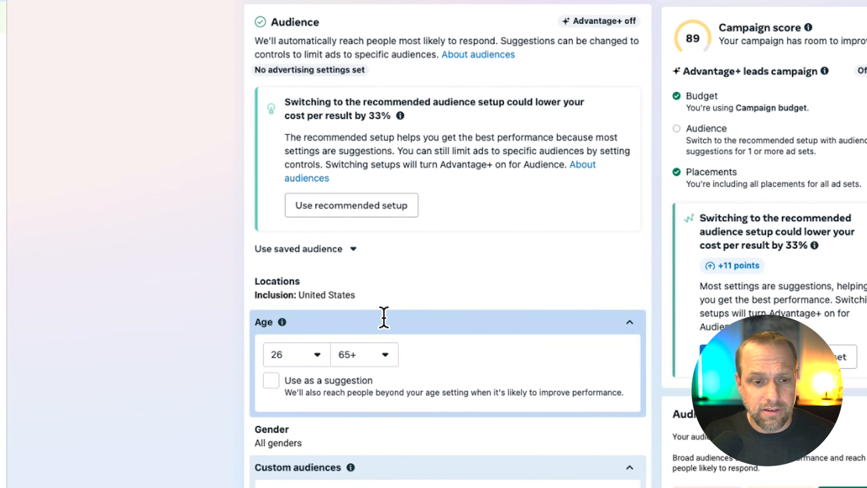
left_click(271, 380)
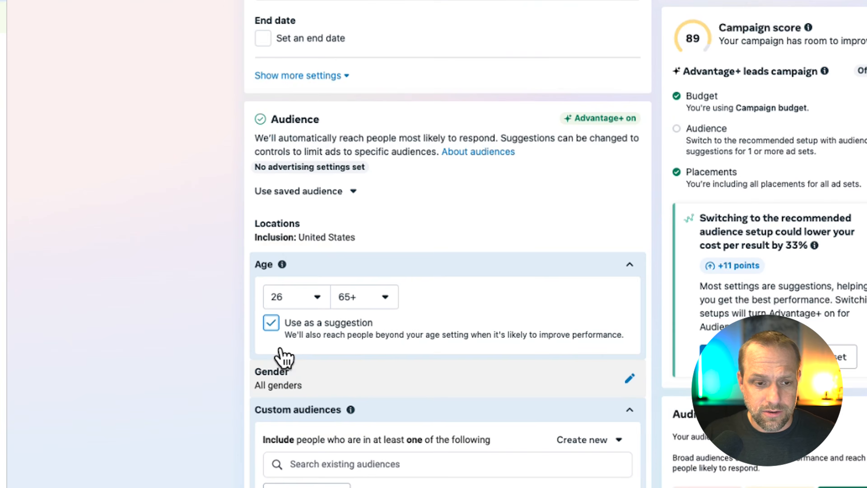
left_click(270, 322)
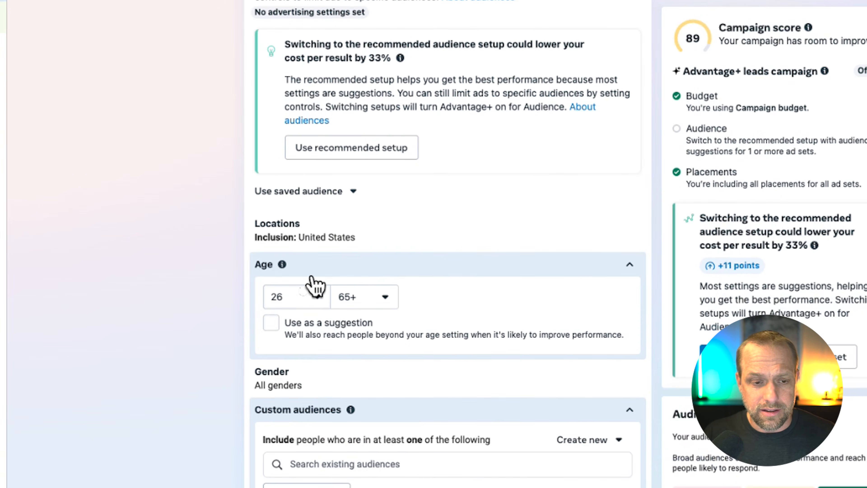
left_click(309, 293)
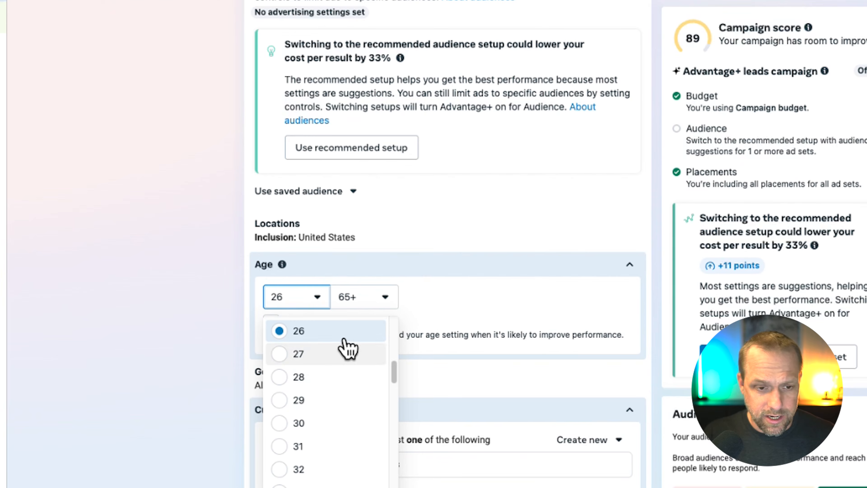
left_click(390, 294)
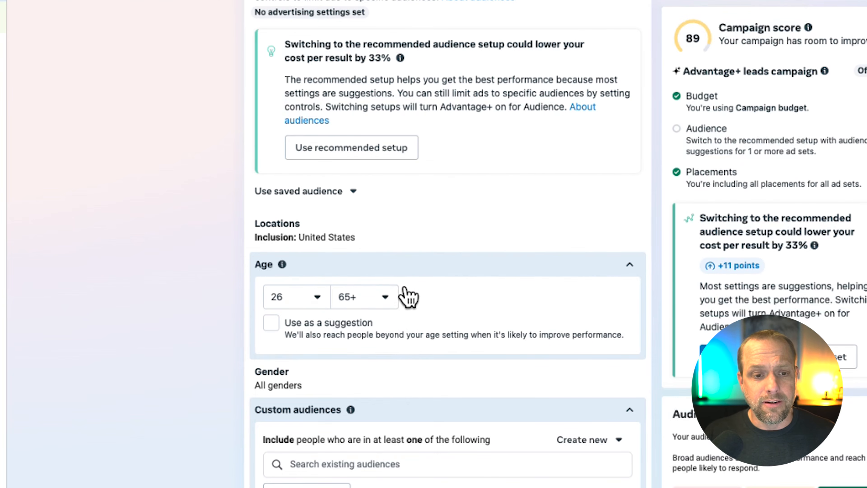
Step: Set the audience's maximum age to 50 and limit its gender to Men with Use as a suggestion turned off
left_click(379, 293)
left_click(384, 344)
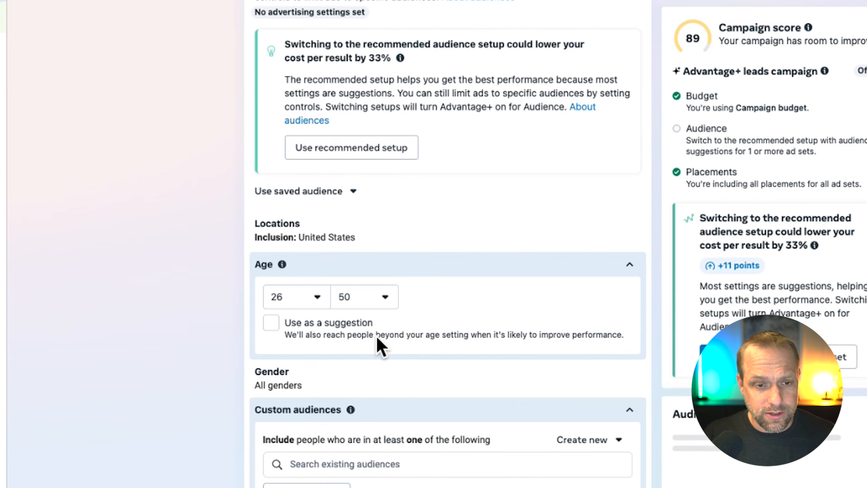
scroll(257, 233, "down", 3)
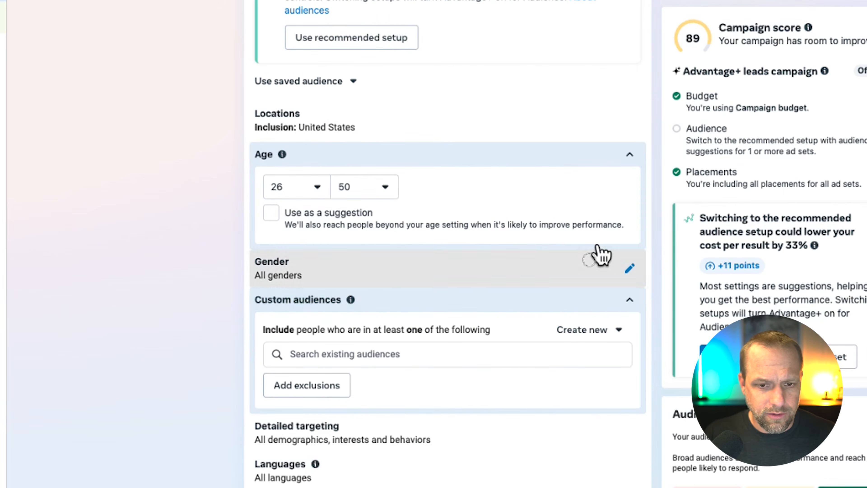
left_click(618, 263)
left_click(314, 312)
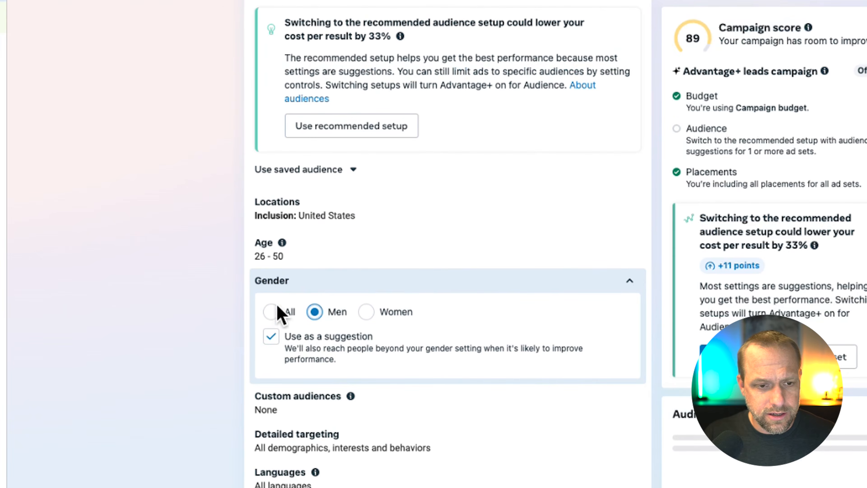
left_click(271, 335)
scroll(410, 378, "down", 3)
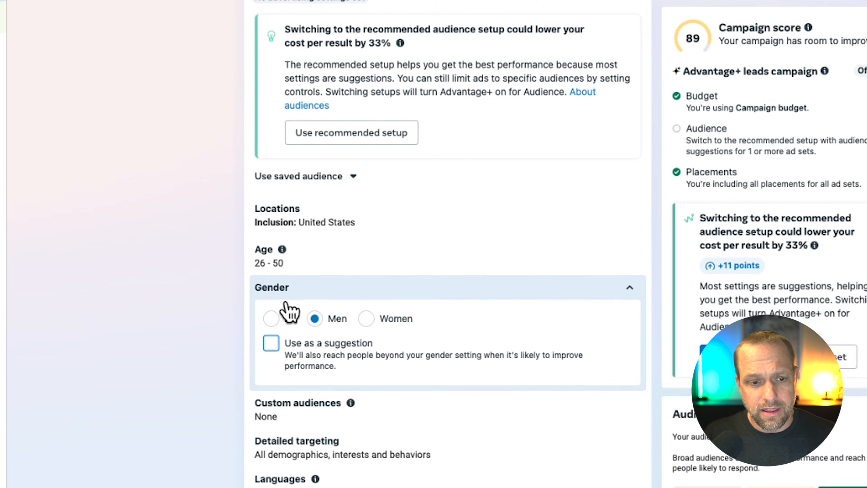
Step: Search the existing custom audiences for "loo" to look over the available lookalike audiences without adding any
scroll(509, 334, "down", 2)
left_click(507, 347)
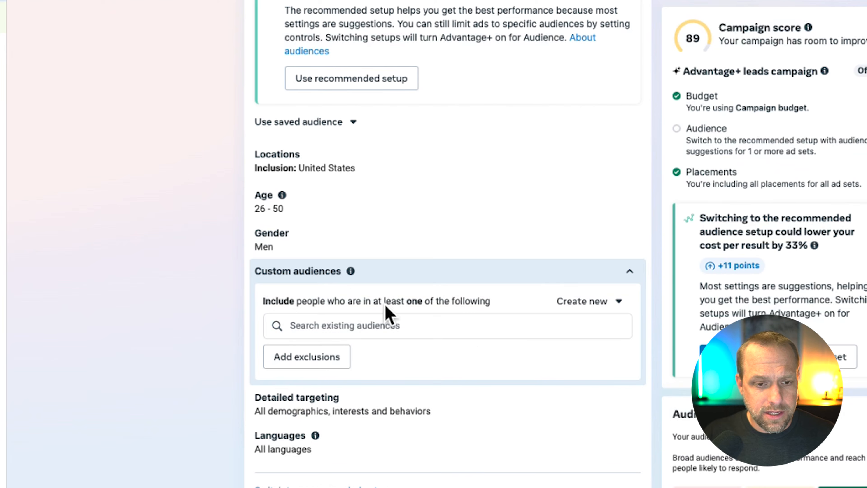
left_click(382, 320)
type("loo")
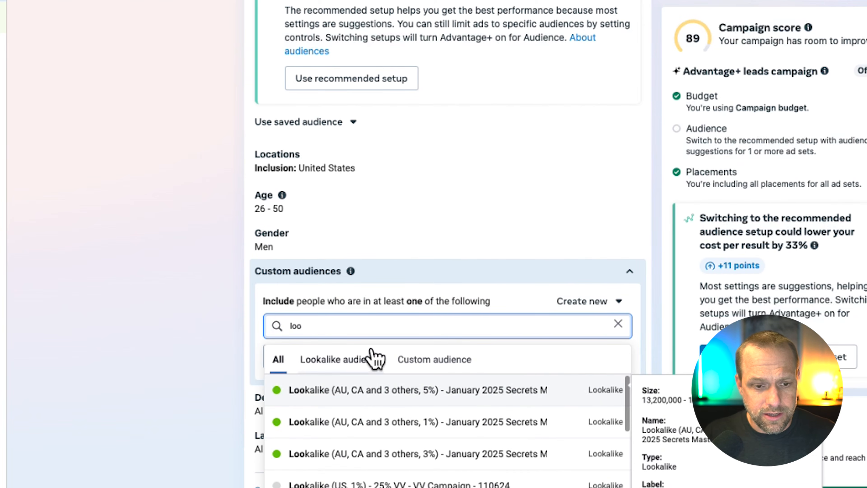
left_click(158, 344)
Step: Search detailed targeting for "trucks" and include the Trucks (vehicles) interest
scroll(410, 304, "down", 3)
left_click(642, 282)
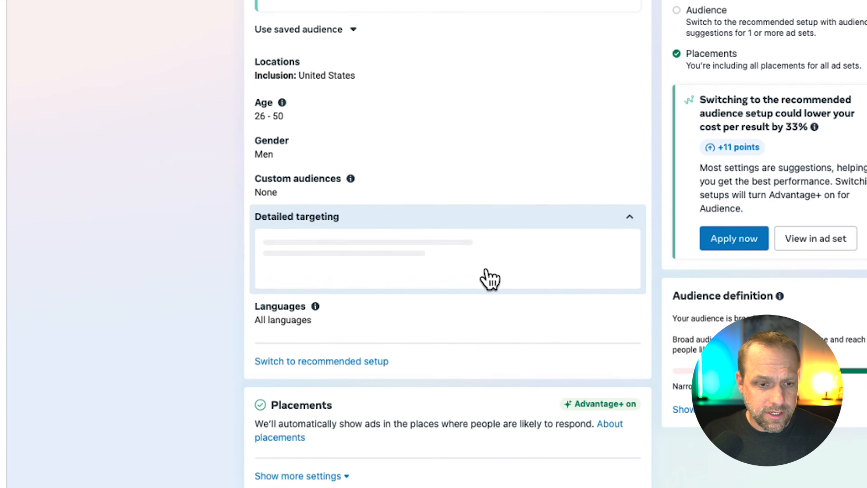
left_click(367, 261)
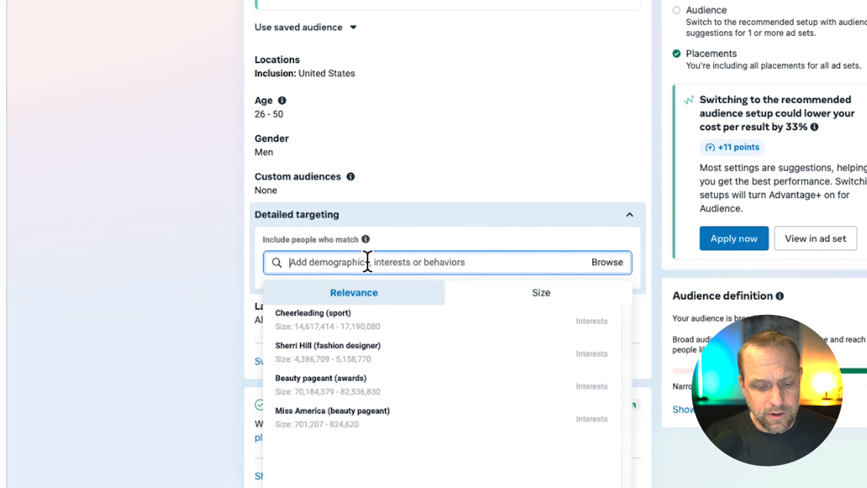
type("tur")
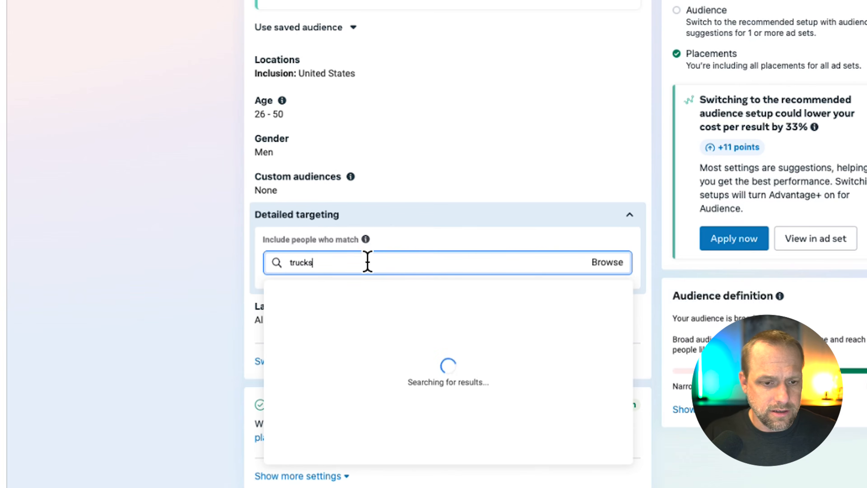
type("cks")
left_click(350, 311)
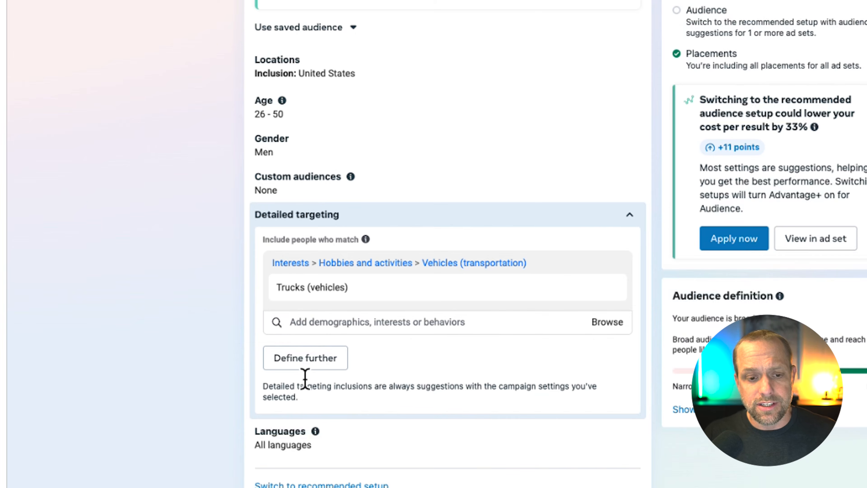
Step: Highlight the note about detailed targeting inclusions being suggestions and add an empty must-also-match condition below the Trucks interest
left_click_drag(352, 386, 495, 386)
mouse_move(371, 286)
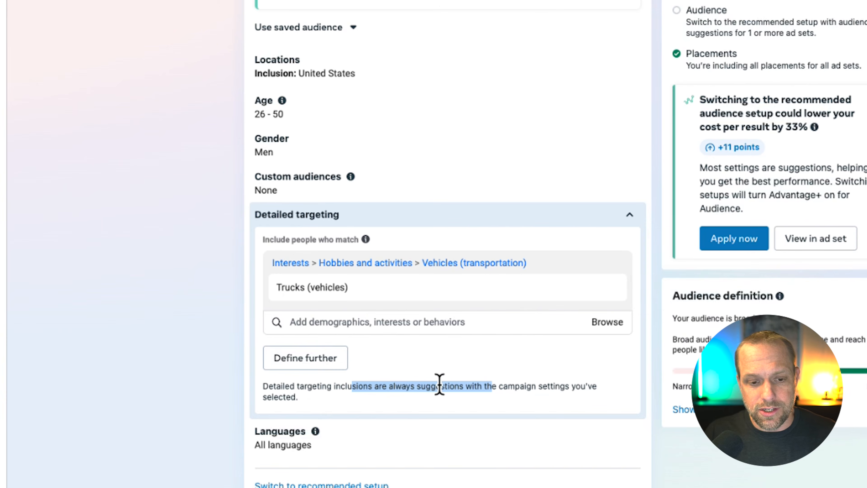
left_click(341, 357)
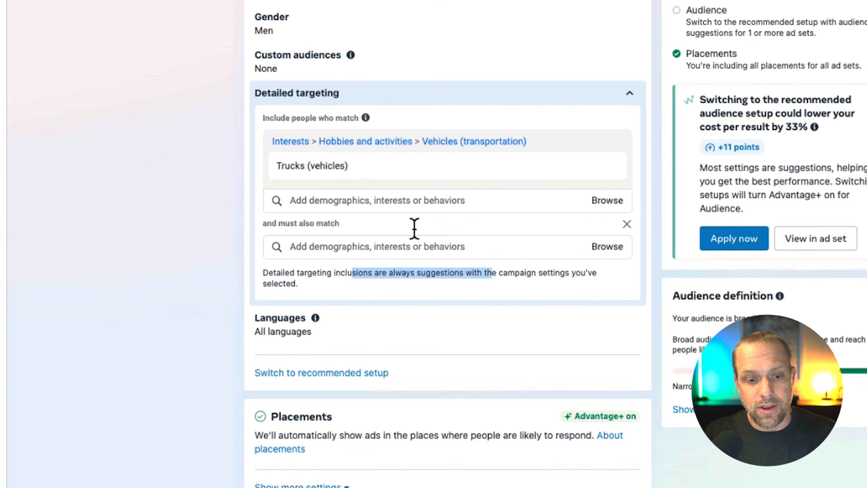
left_click(451, 246)
left_click(235, 251)
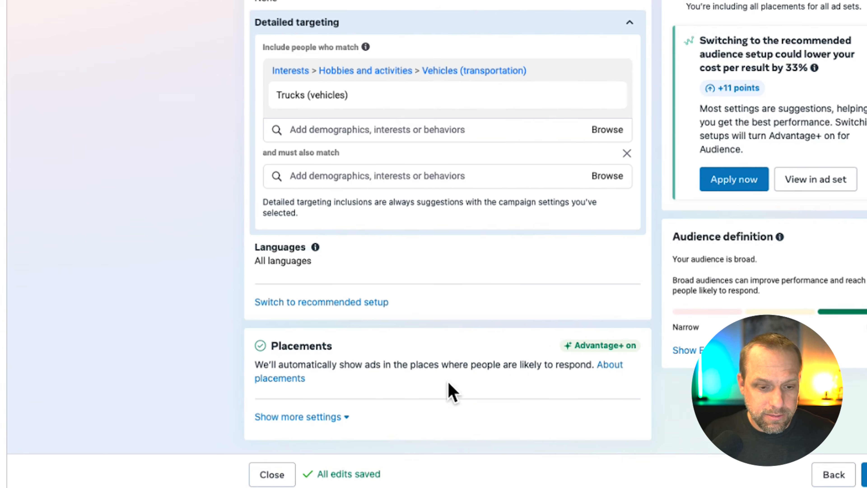
Step: Show more placement settings and exclude the Apps and sites and Search results placements from the ad set
left_click(321, 412)
scroll(484, 220, "down", 1)
scroll(485, 220, "down", 5)
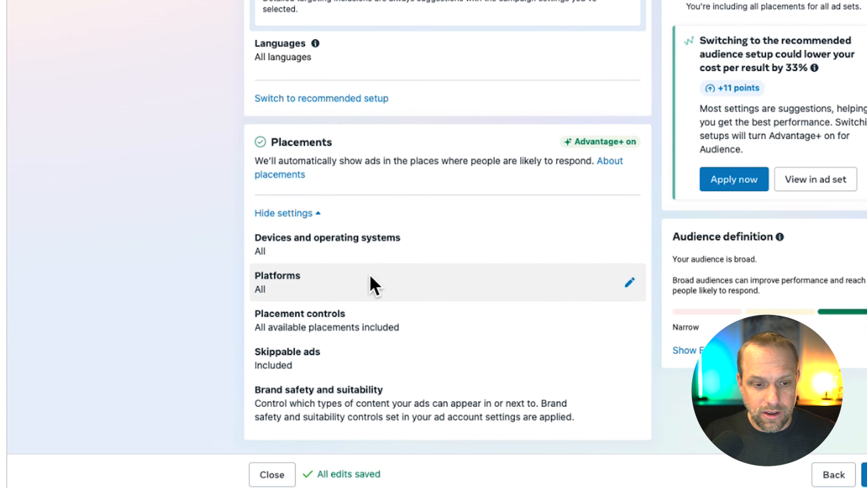
left_click(637, 312)
scroll(373, 122, "down", 7)
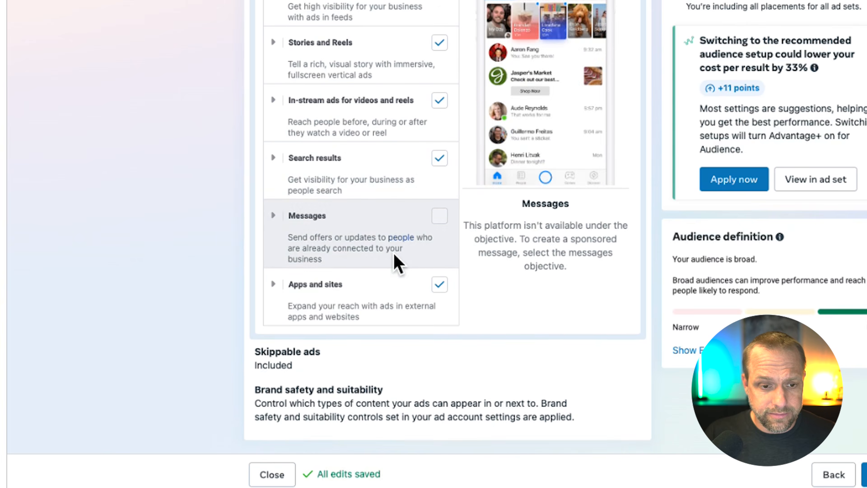
left_click(440, 284)
scroll(451, 175, "up", 5)
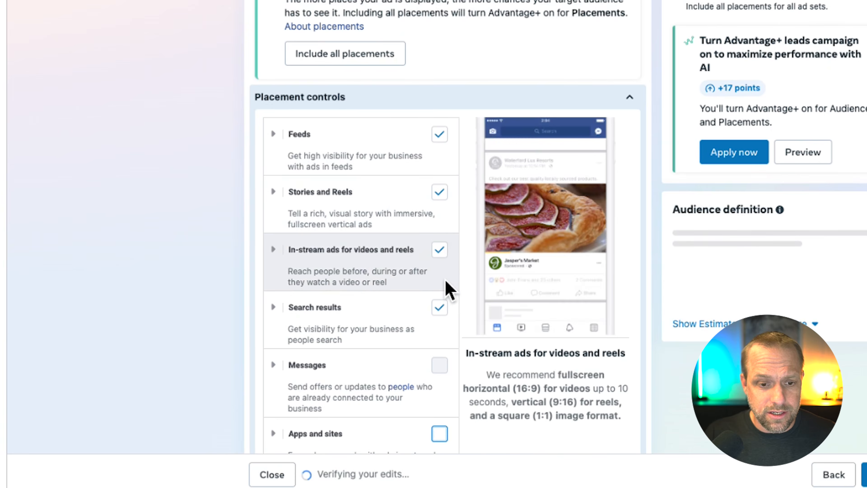
left_click(440, 308)
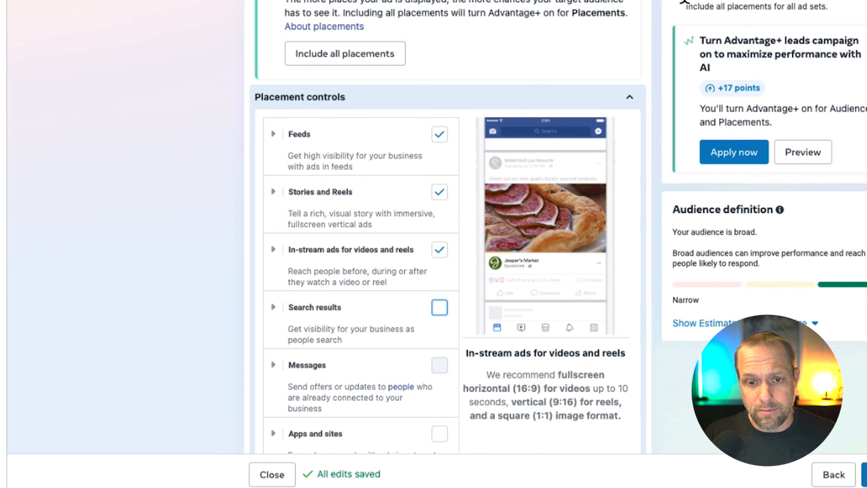
Step: Highlight the campaign score's placements recommendation and exclude skippable ads in the ad set
left_click_drag(824, 2, 838, 4)
scroll(163, 117, "down", 4)
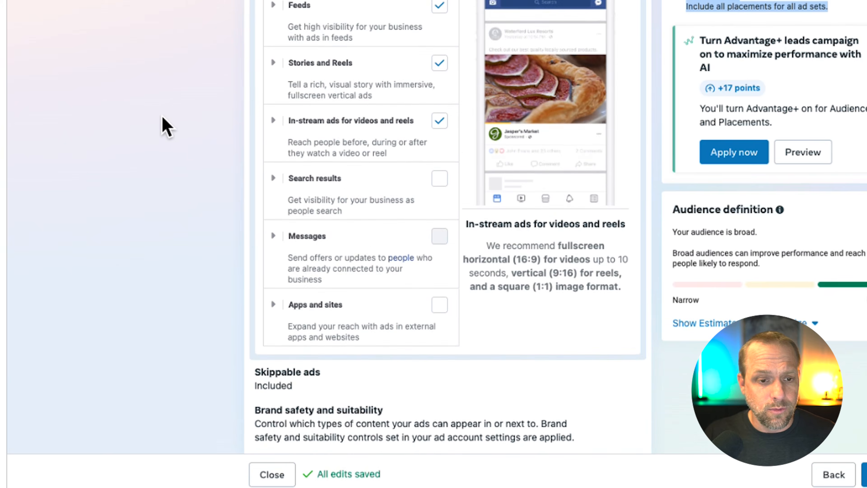
scroll(400, 233, "up", 3)
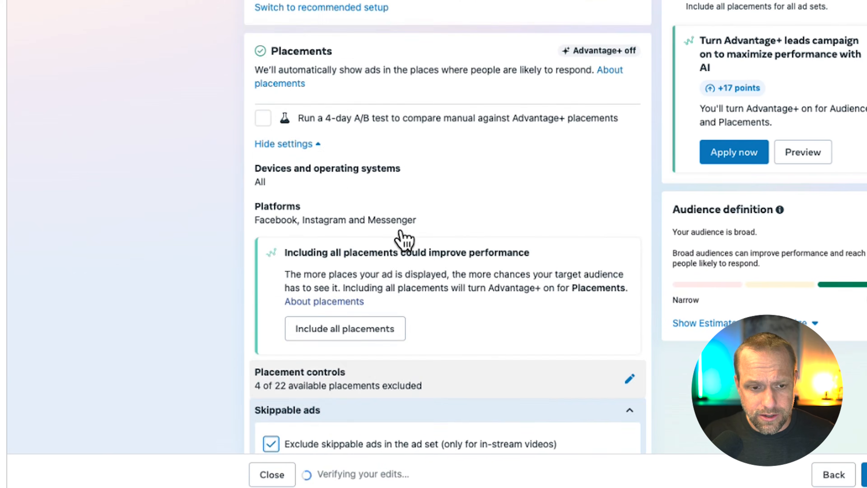
scroll(400, 233, "down", 3)
scroll(475, 261, "down", 1)
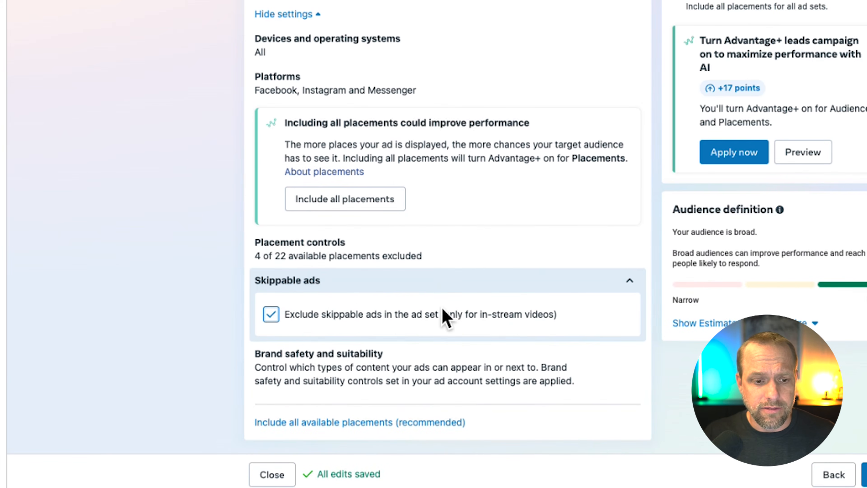
Step: Make a quick duplicate of the New Leads Ad Set within the campaign
scroll(373, 440, "up", 10)
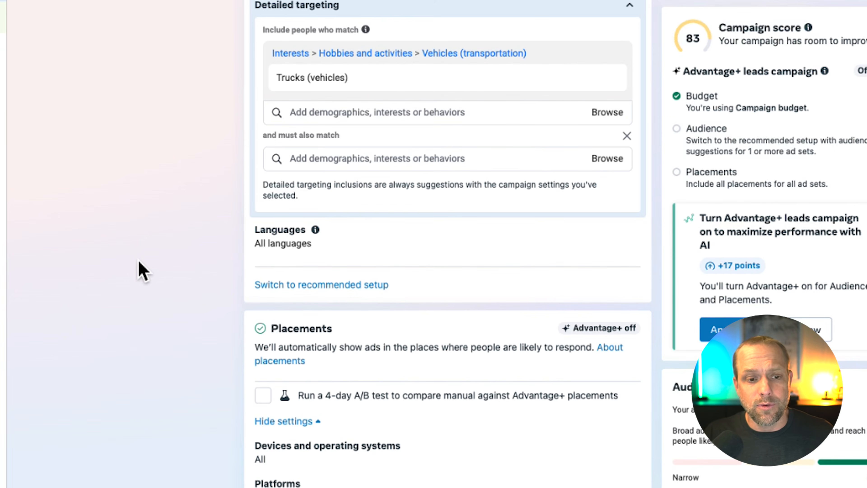
scroll(170, 304, "up", 3)
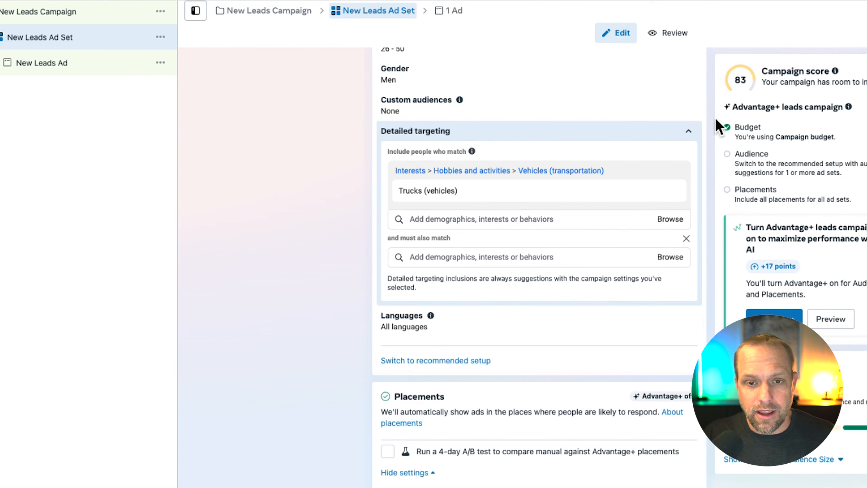
left_click_drag(719, 126, 770, 127)
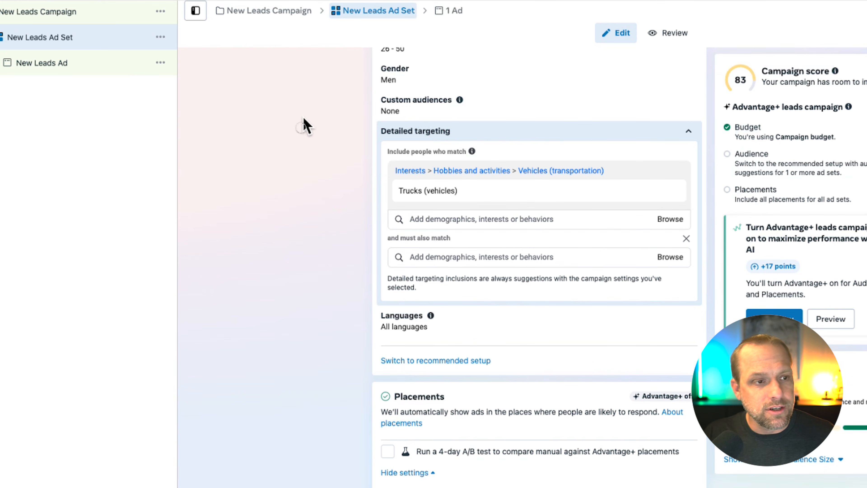
left_click(162, 36)
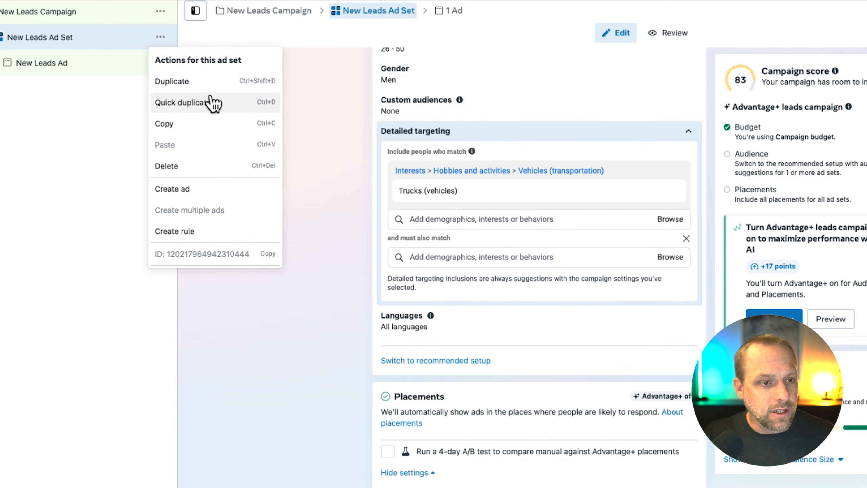
left_click(213, 105)
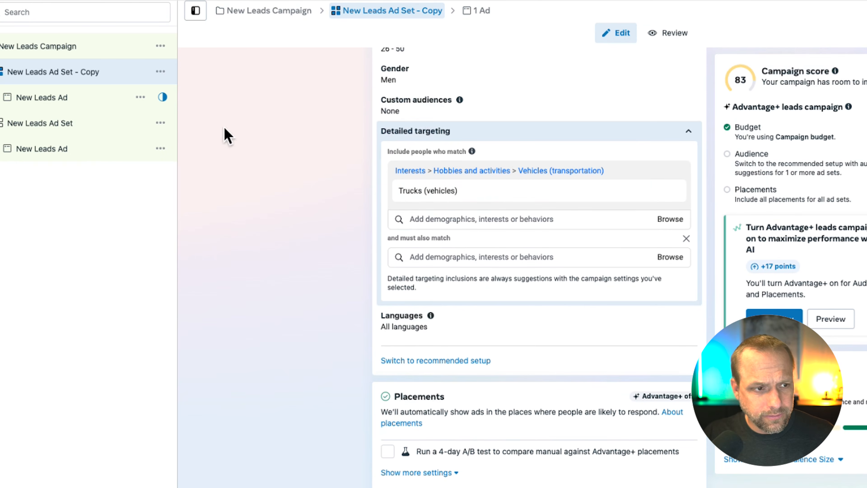
Step: Switch the New Leads Campaign's budget strategy to Ad set budget
left_click(77, 42)
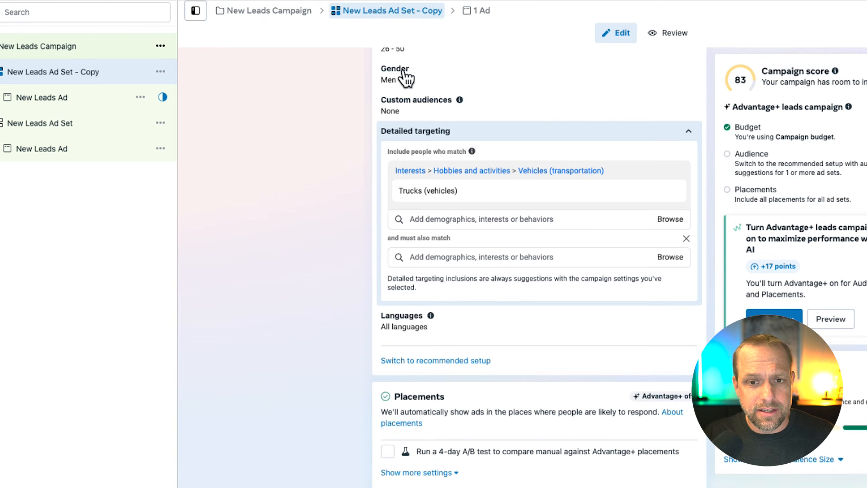
scroll(630, 313, "down", 5)
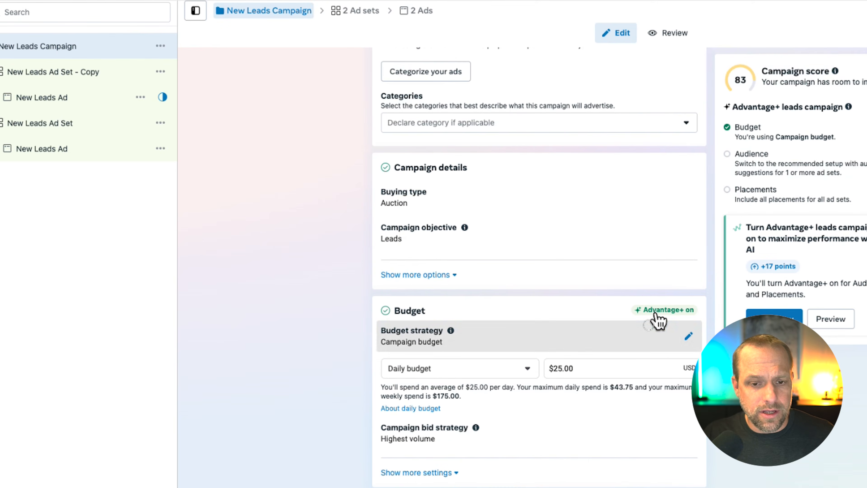
left_click(476, 341)
left_click(396, 391)
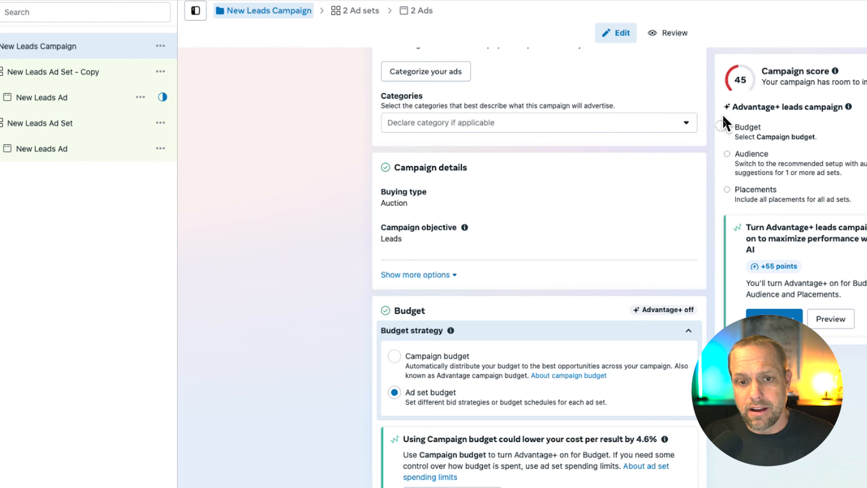
Step: Highlight the campaign score's Advantage+ recommendation and apply it to turn Advantage+ on for budget, audience and placements
left_click_drag(723, 120, 849, 212)
left_click(747, 75)
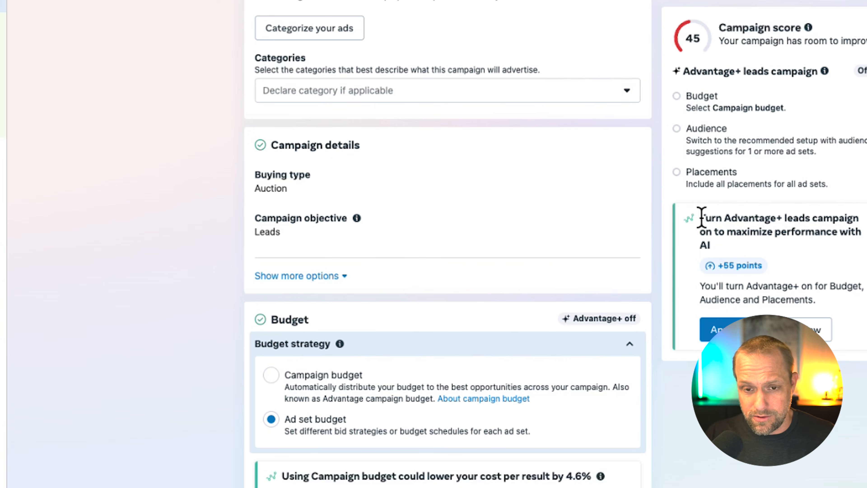
triple_click(747, 234)
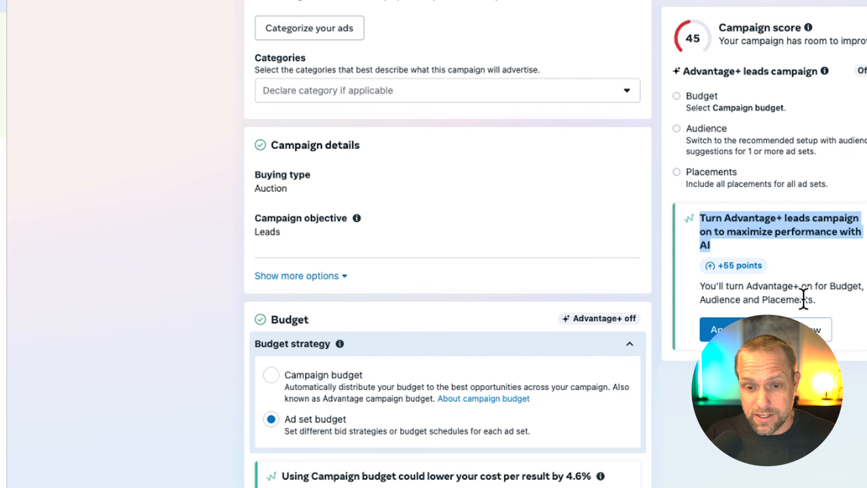
left_click(744, 321)
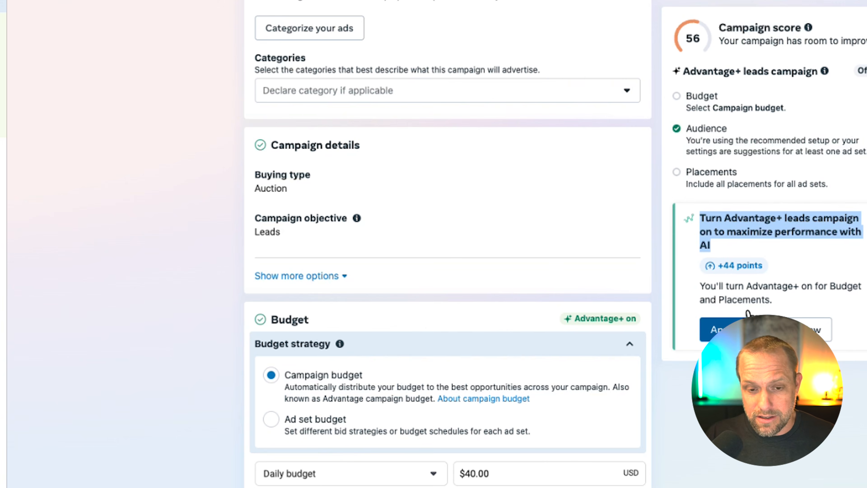
Step: Open the settings of New Leads Ad Set - Copy
scroll(400, 333, "down", 3)
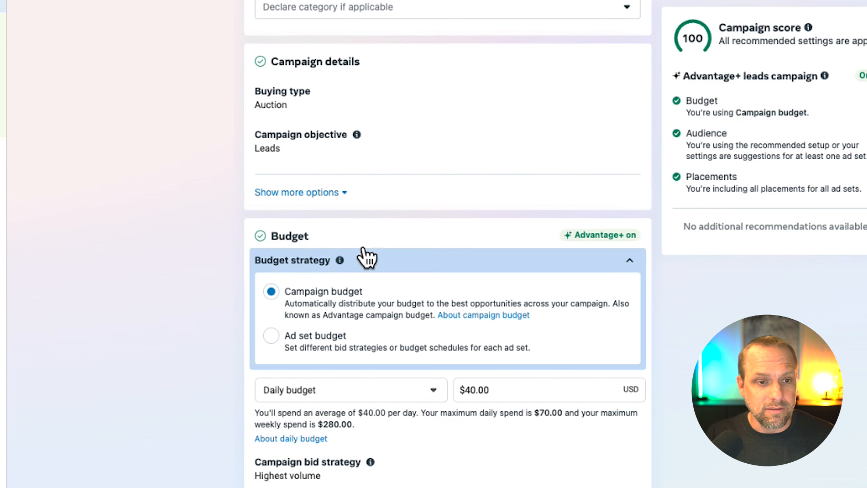
left_click(3, 28)
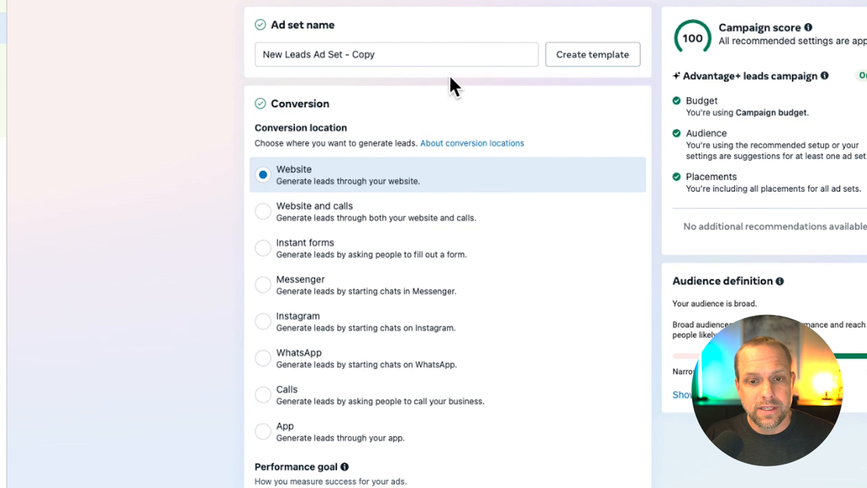